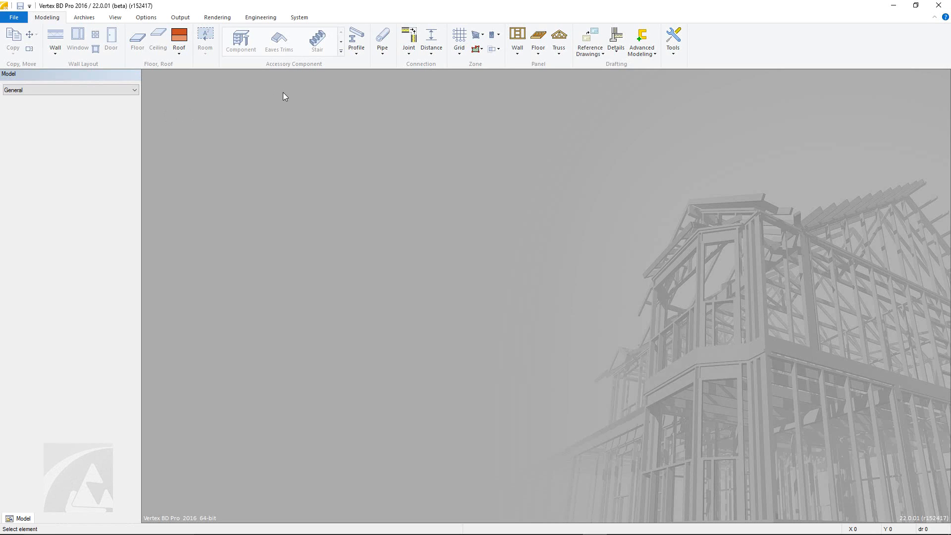
- Create a new building project with ID "tutor" and name "tutorial", based on the TEMPL-PARAMETRIC template and stored in PROJECTS
click(13, 17)
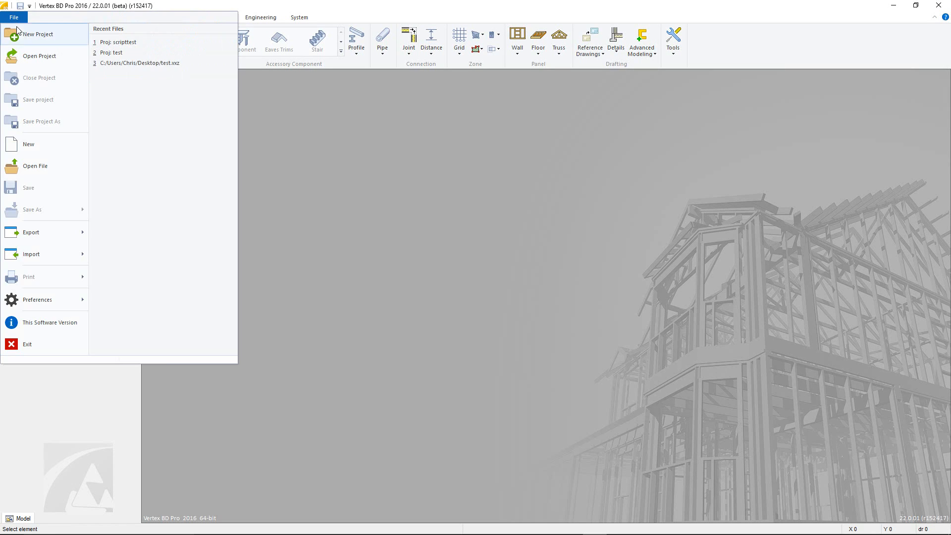
click(17, 35)
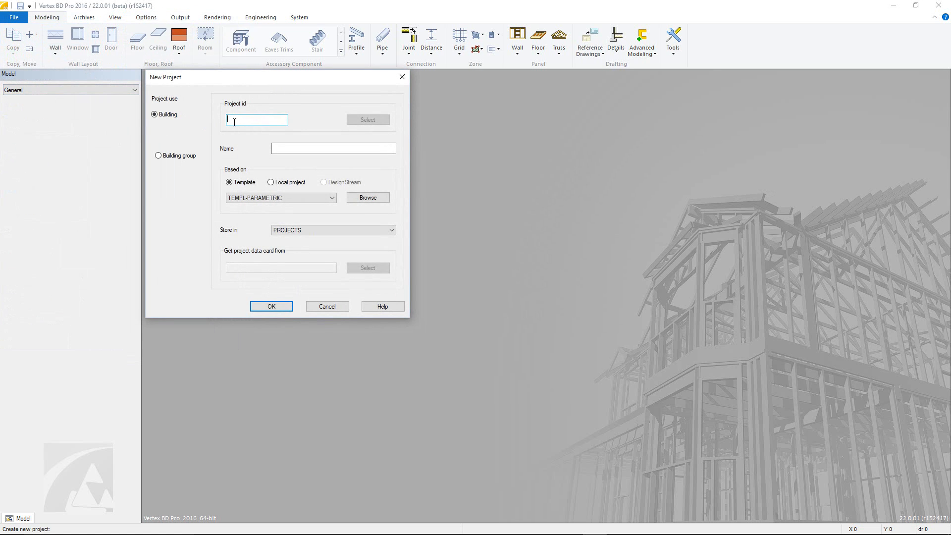
text(tutor)
click(275, 147)
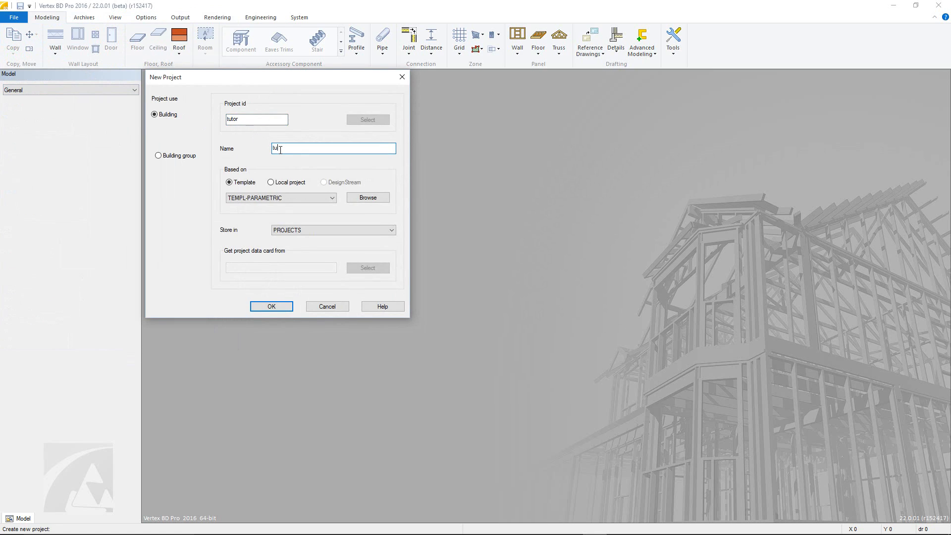
text(tutorial)
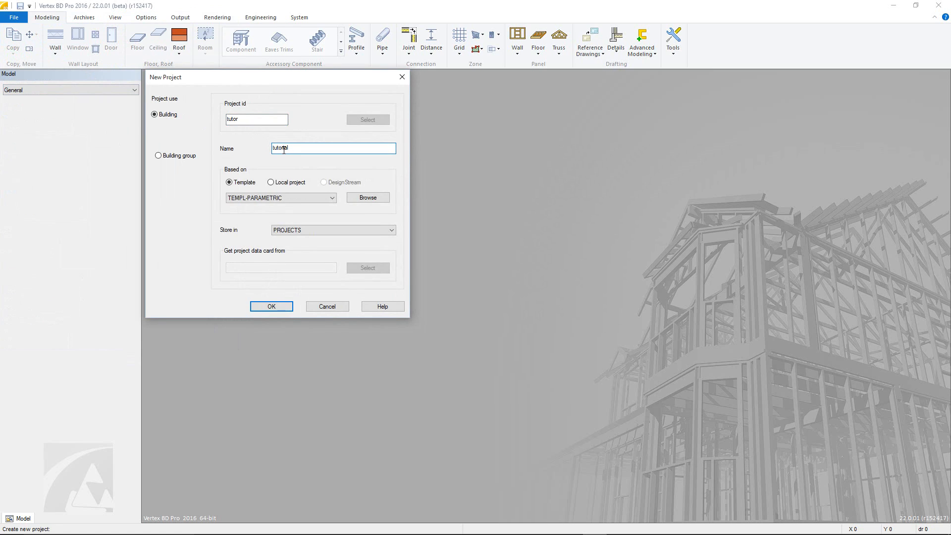
click(286, 198)
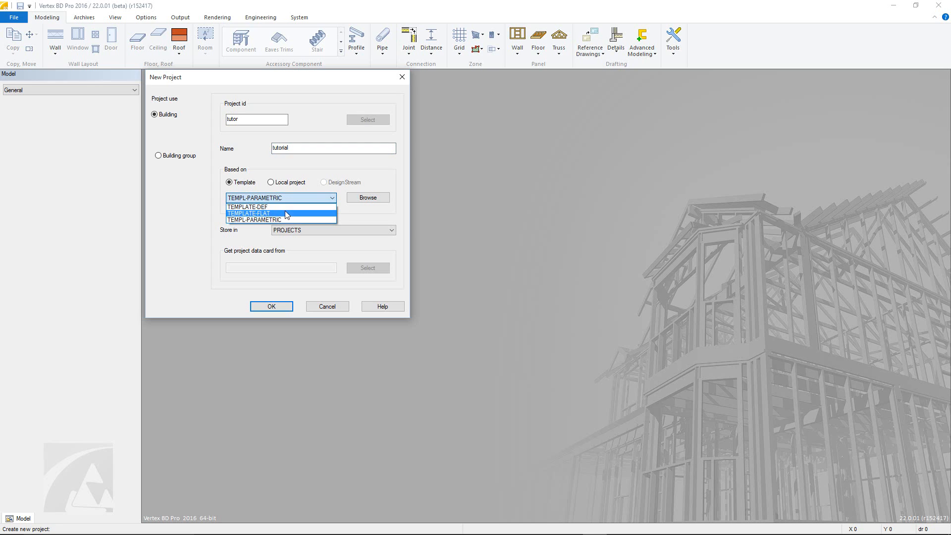
click(286, 219)
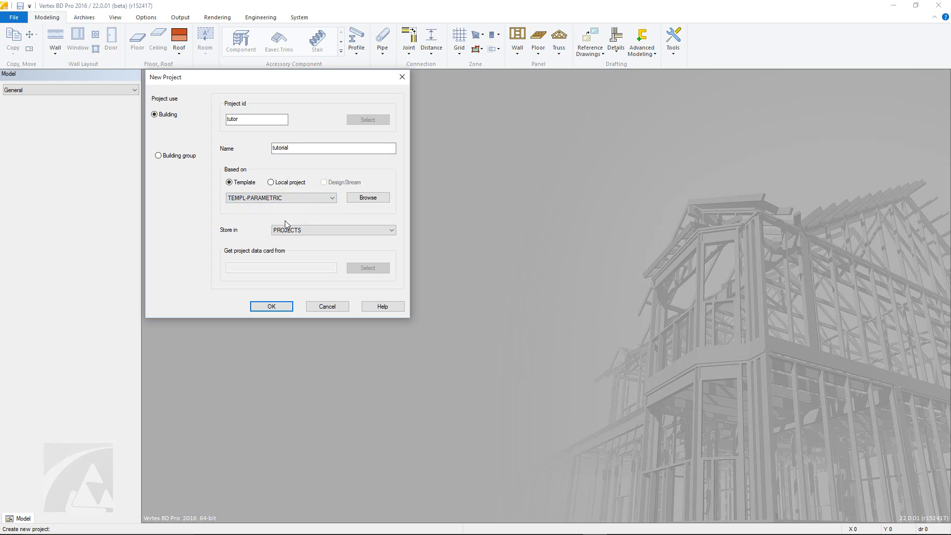
click(271, 307)
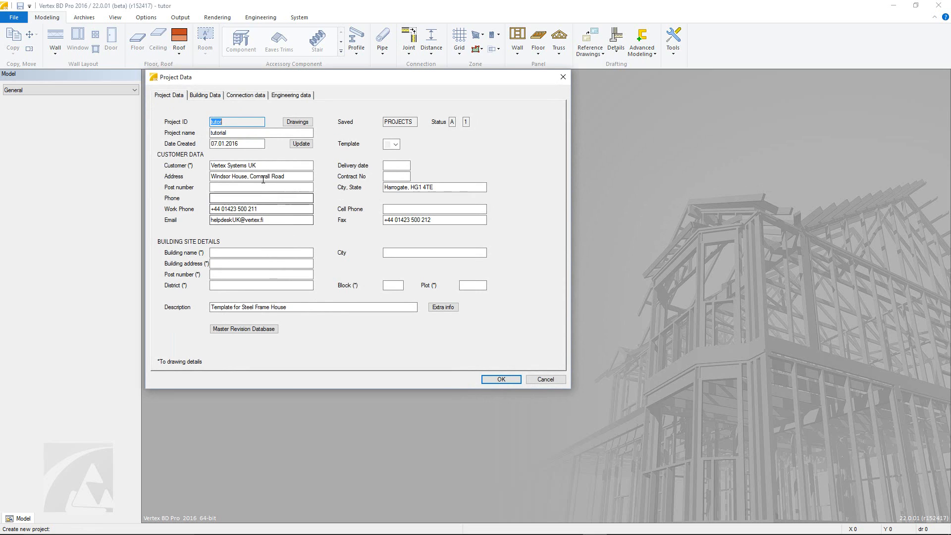
- Review the building, connection and engineering data of the new project, and accept the project data card without changes
click(205, 97)
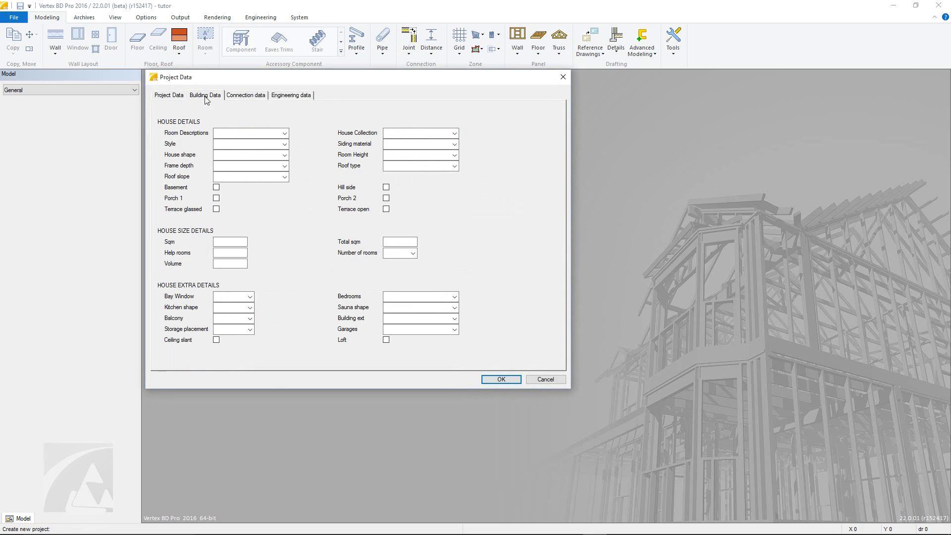
click(231, 98)
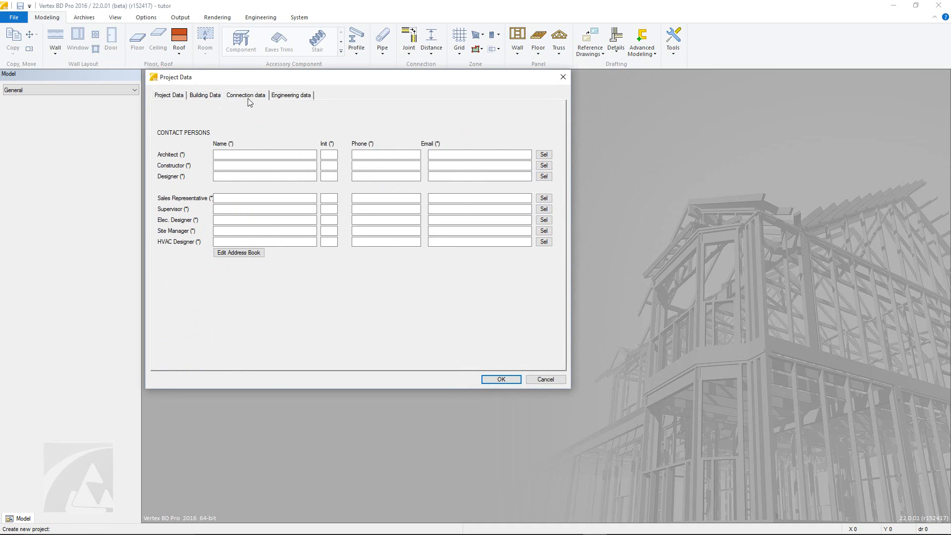
click(274, 100)
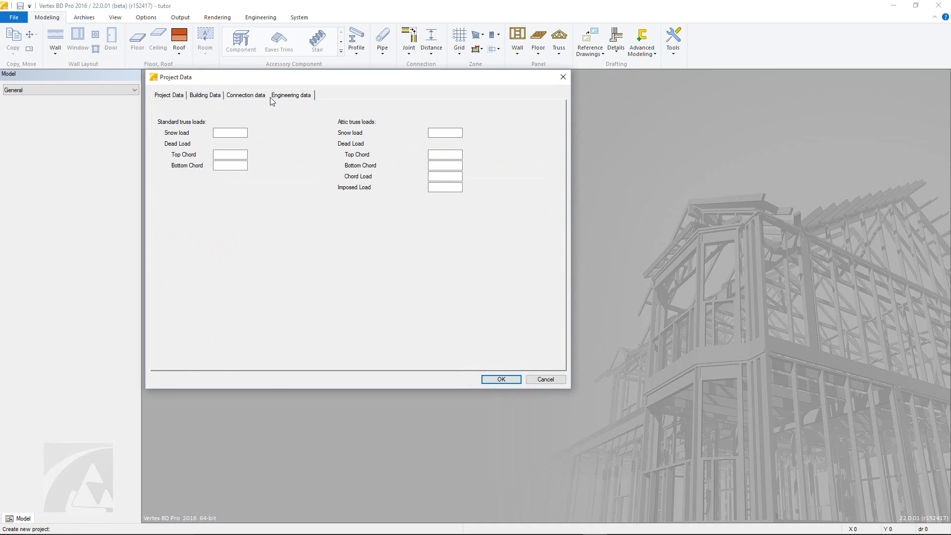
click(182, 98)
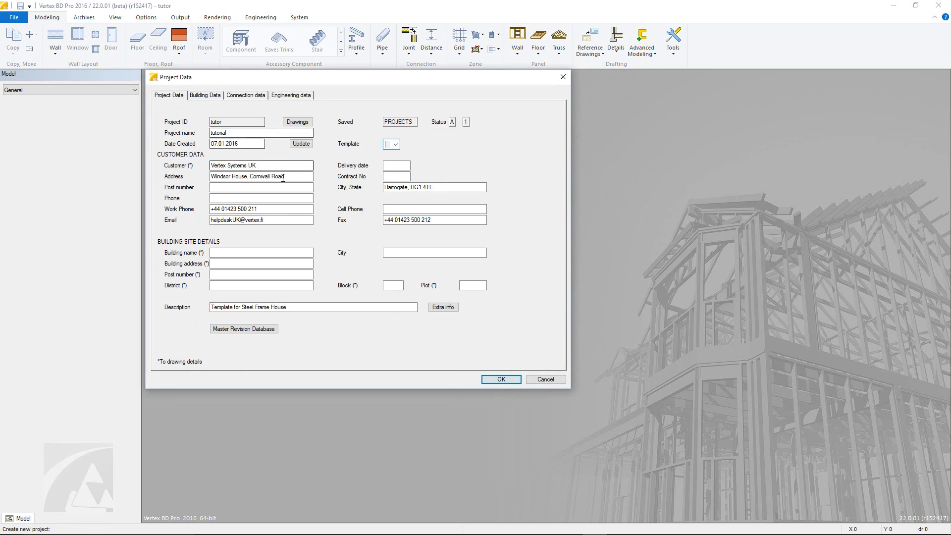
click(493, 379)
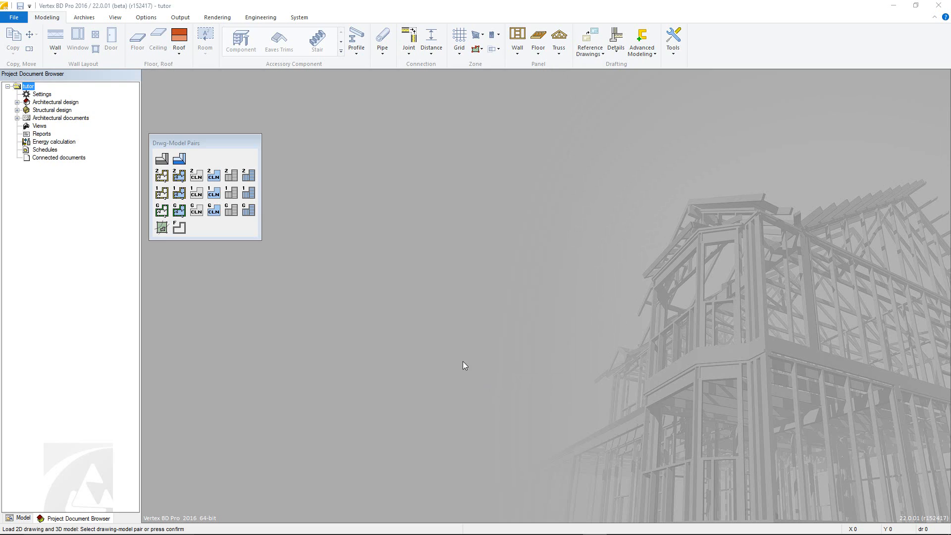
- Load the ground floor layout drawing-model pair and check its model tree before returning to the project documents
click(163, 212)
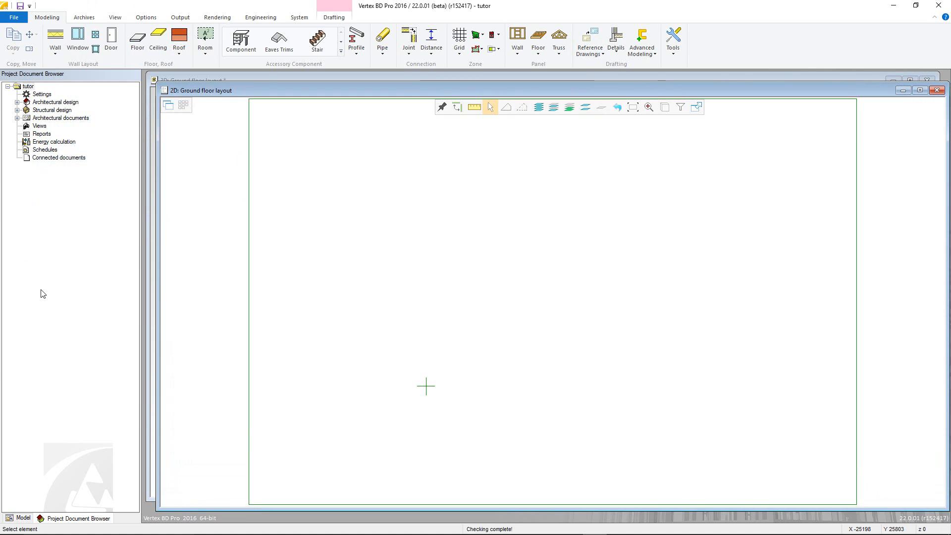
click(20, 518)
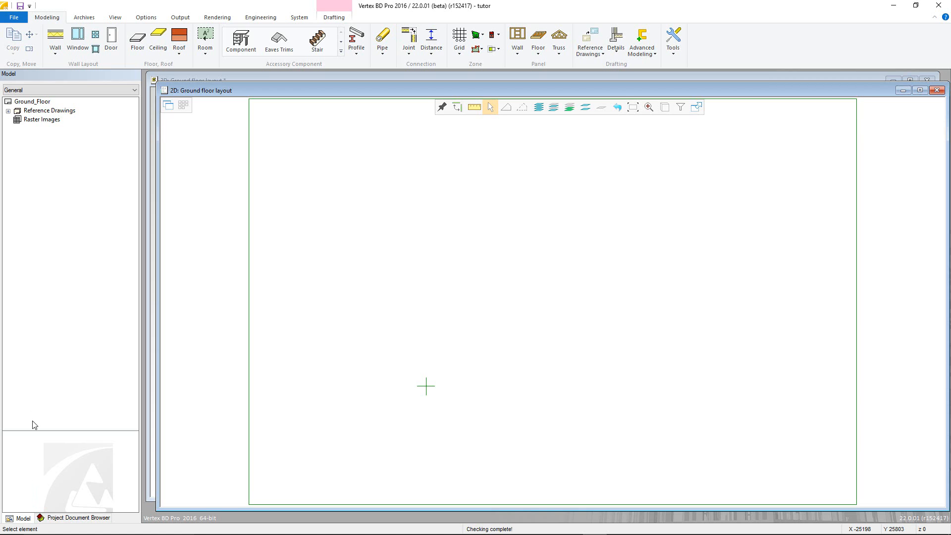
click(63, 518)
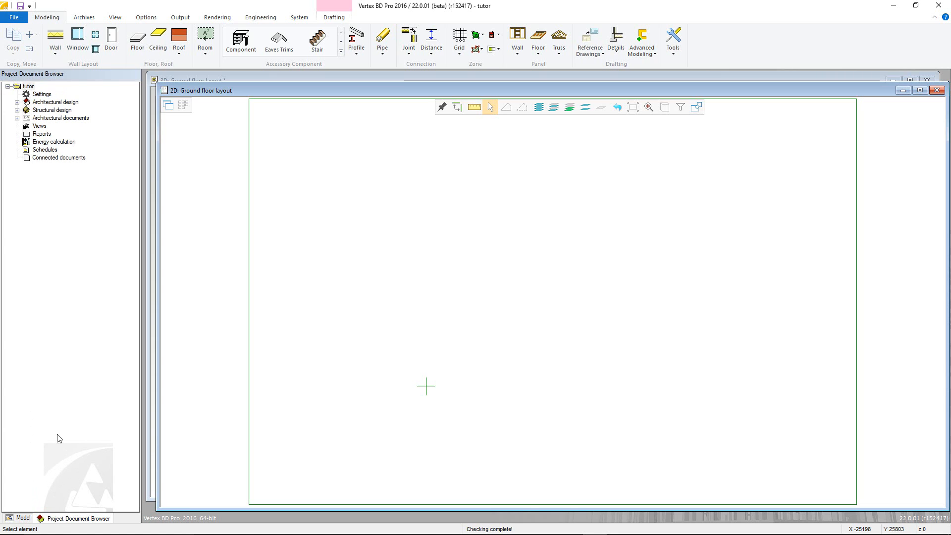
- Deactivate all six 2nd floor drawing-model pairs in the project: ceiling framing, ceiling, floor framing, floor, wall framing and layout
click(33, 95)
right_click(33, 98)
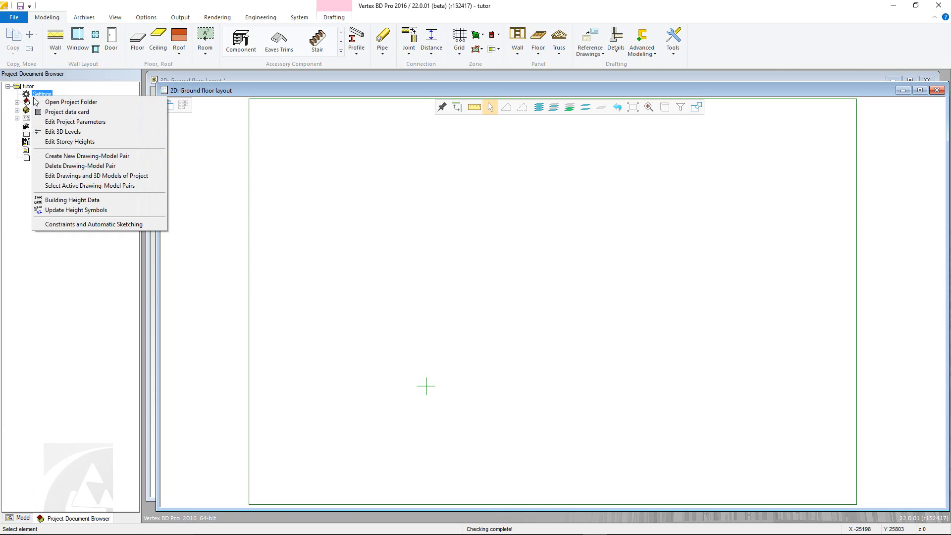
click(66, 187)
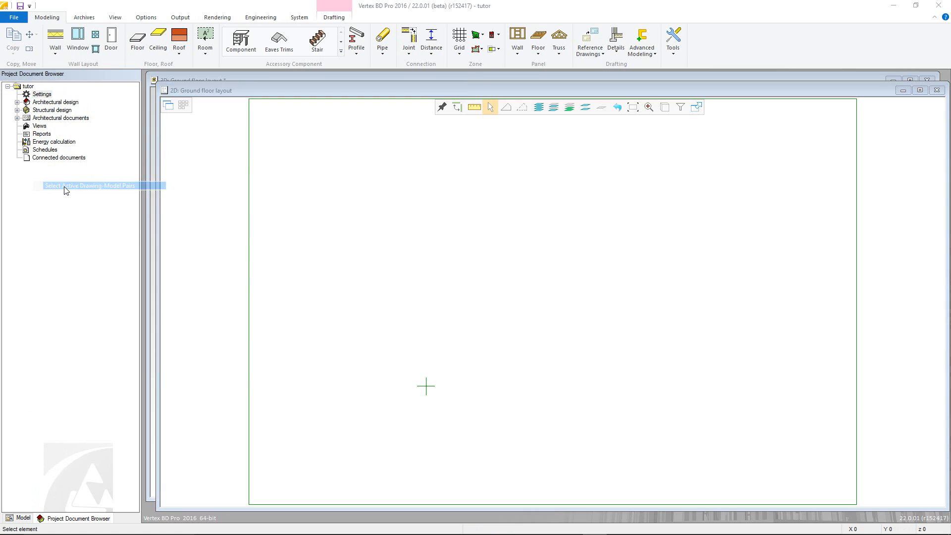
scroll(164, 207, down, 13)
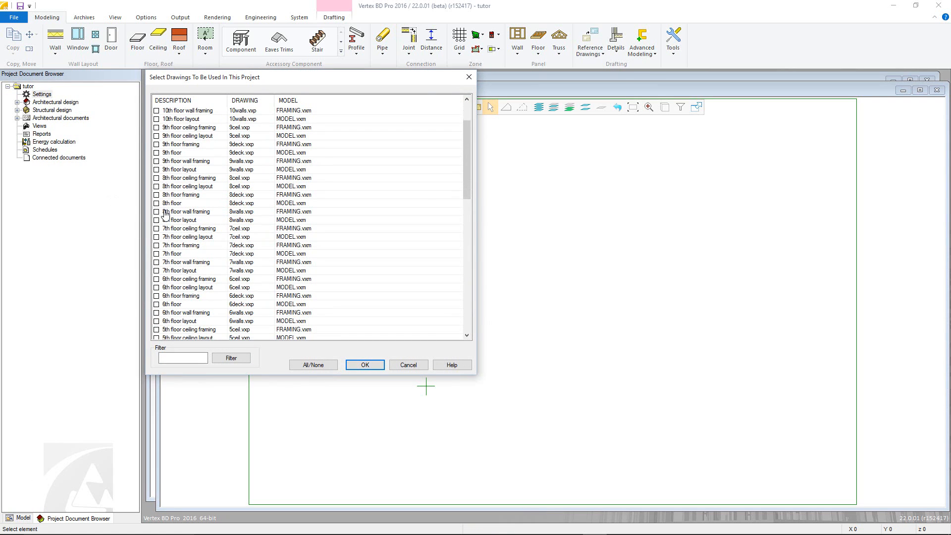
click(156, 203)
click(157, 204)
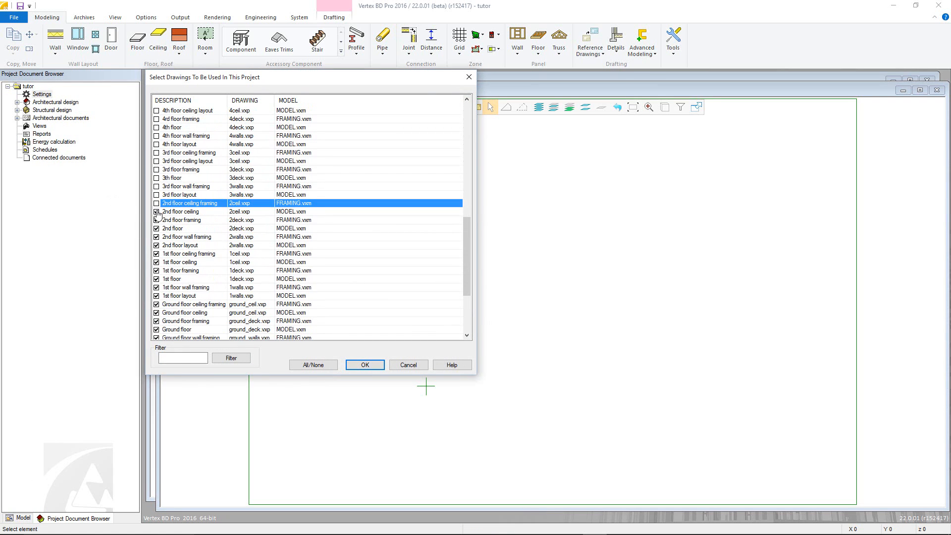
click(156, 211)
click(156, 220)
click(156, 228)
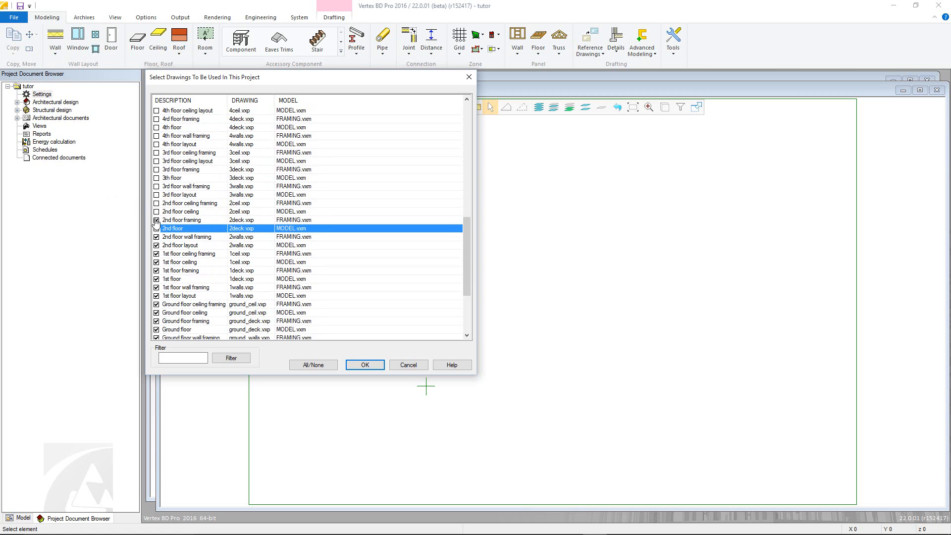
click(156, 236)
click(156, 245)
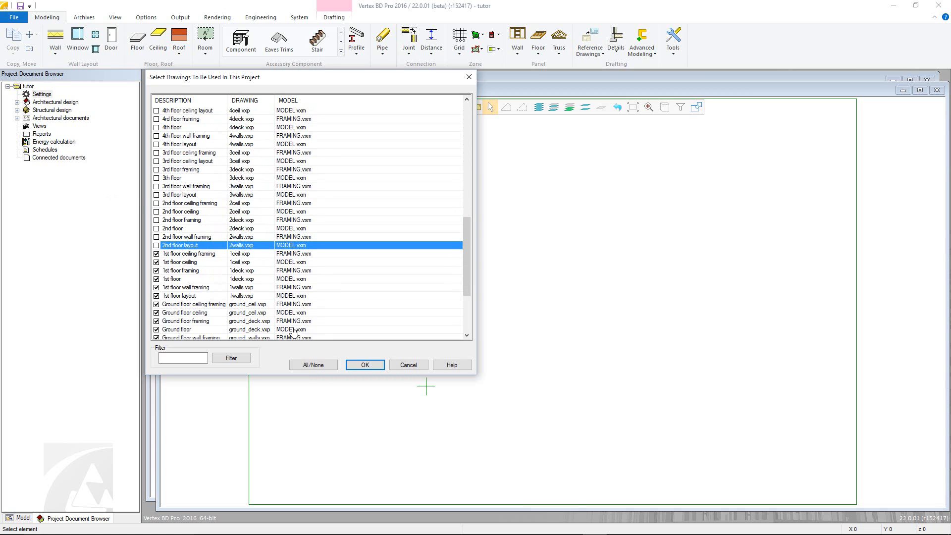
click(348, 365)
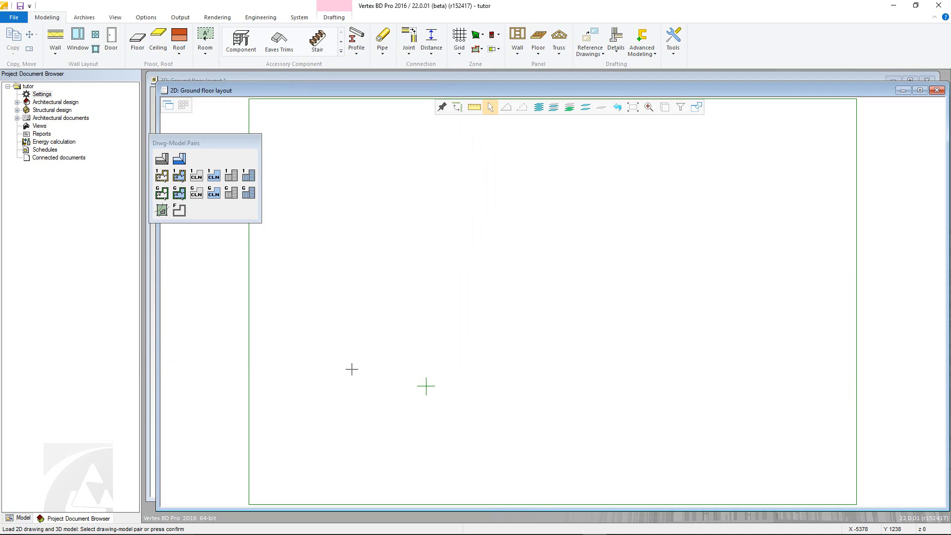
middle_click(352, 369)
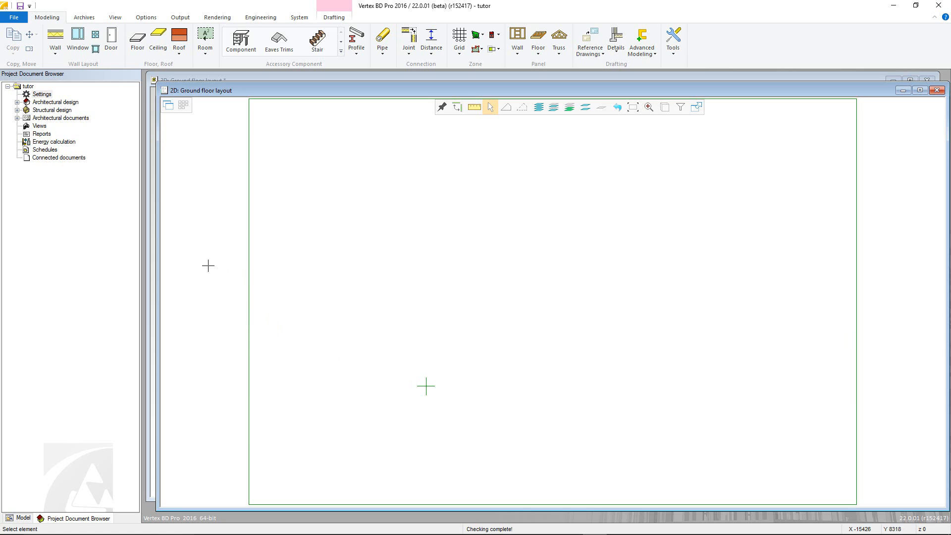
- In the project's 3D levels, set the floor-to-floor height between FFL-0 and FFL-1 to 2750
right_click(48, 99)
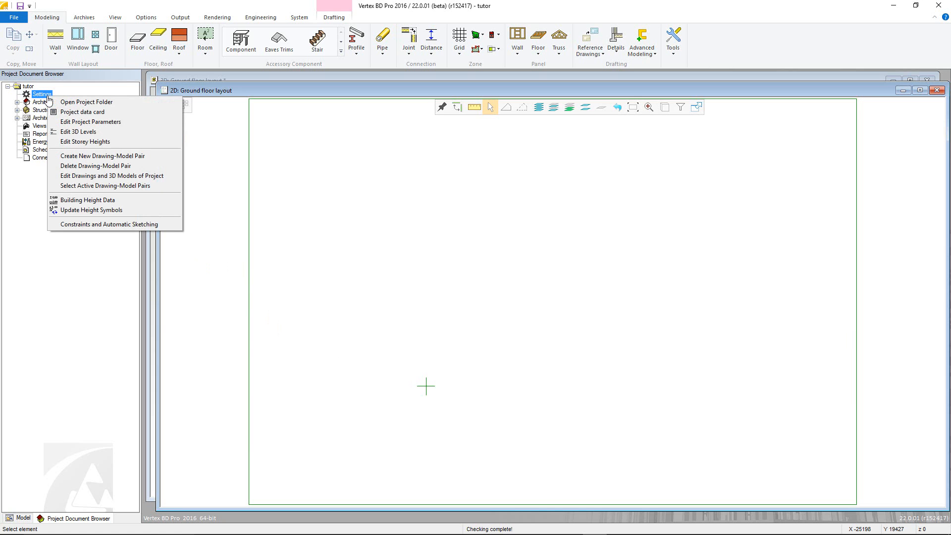
click(60, 132)
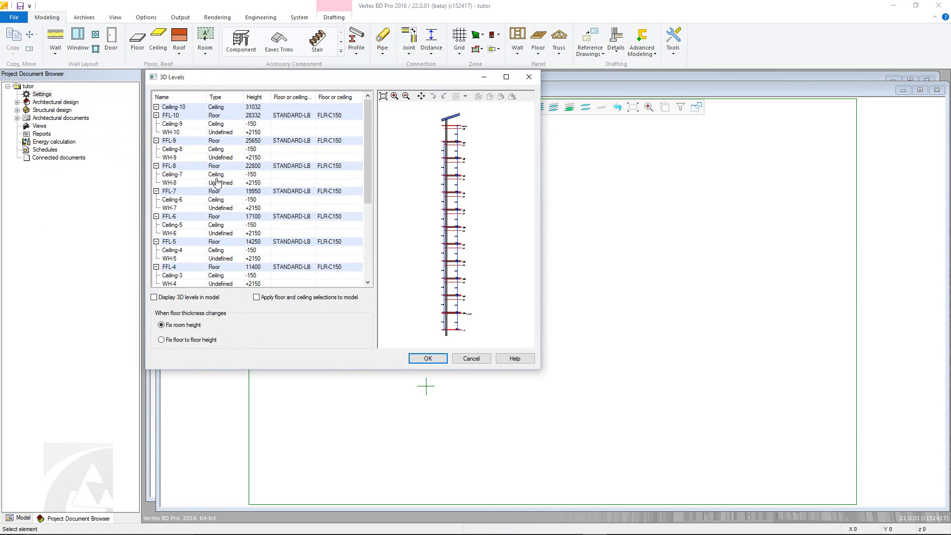
scroll(221, 184, down, 5)
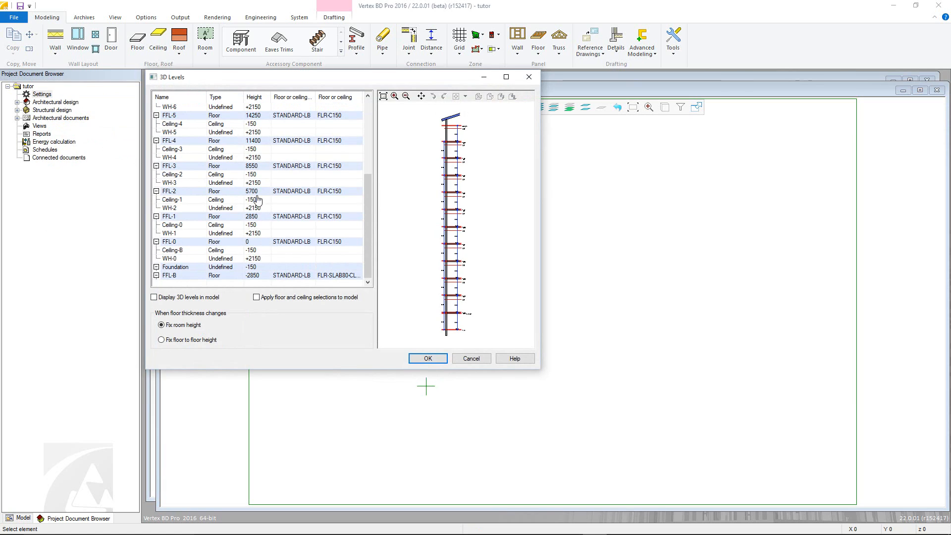
scroll(456, 300, up, 3)
scroll(456, 226, up, 2)
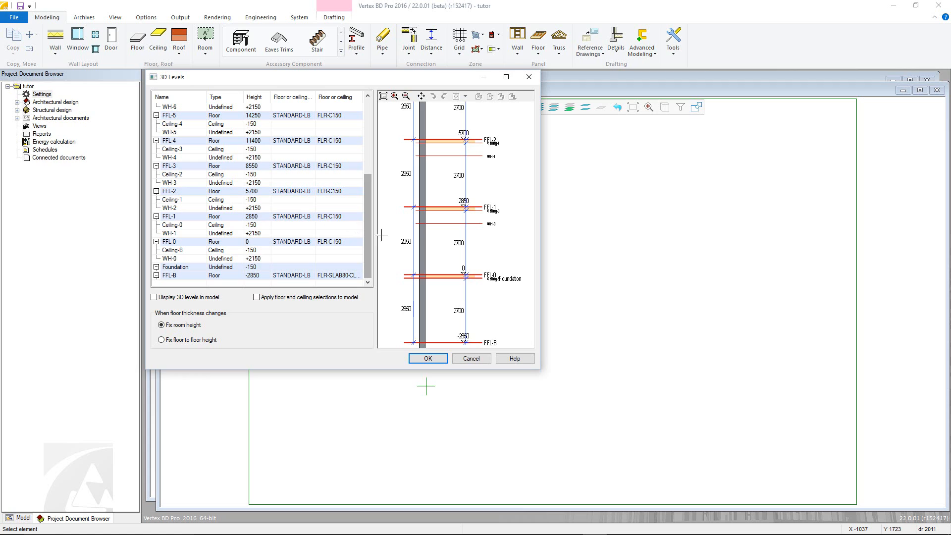
double_click(399, 241)
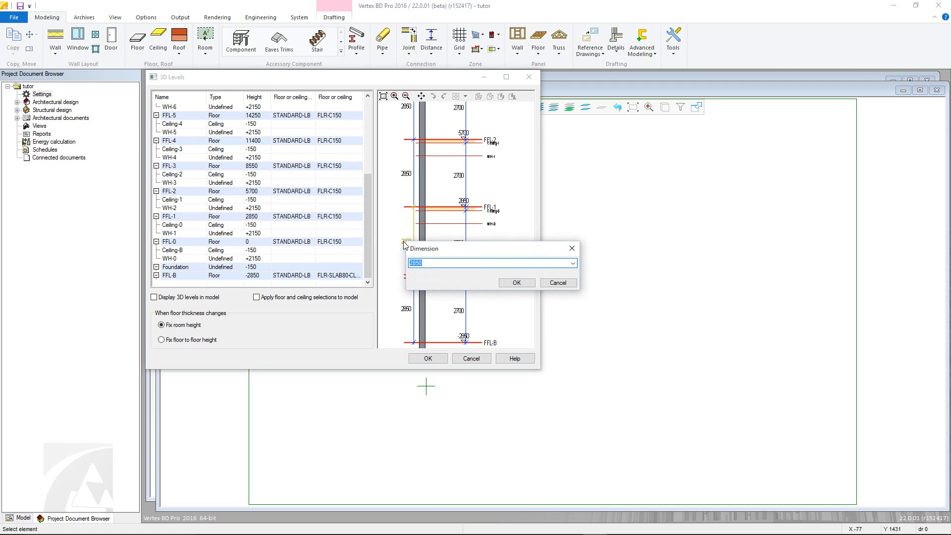
text(2750)
click(510, 282)
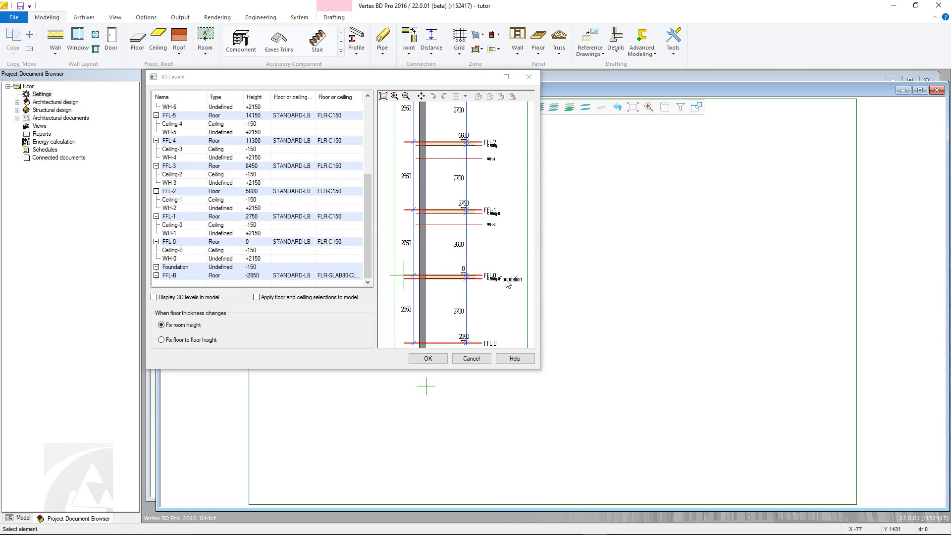
- Inspect the Foundation, FFL-0 and WH-0 levels in the 3D levels diagram and table
click(453, 279)
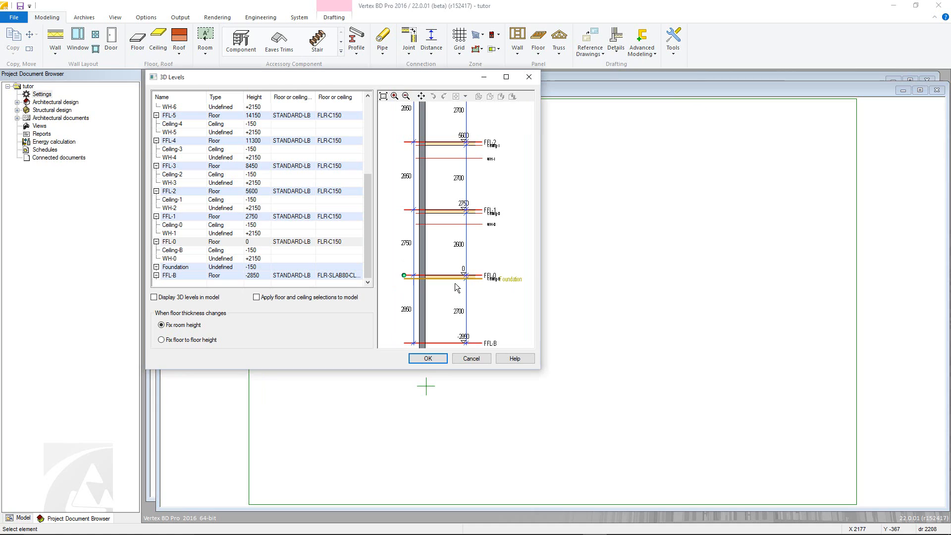
click(451, 276)
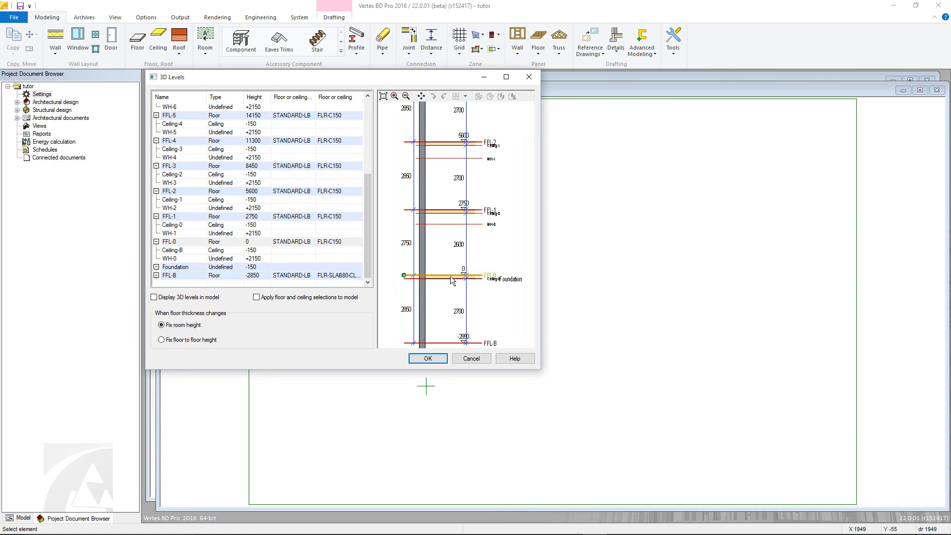
click(264, 258)
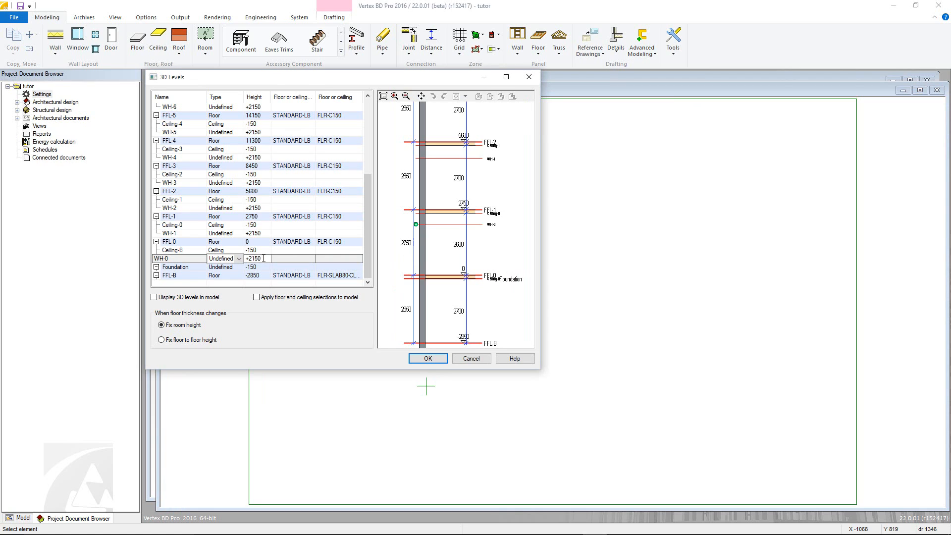
key(Return)
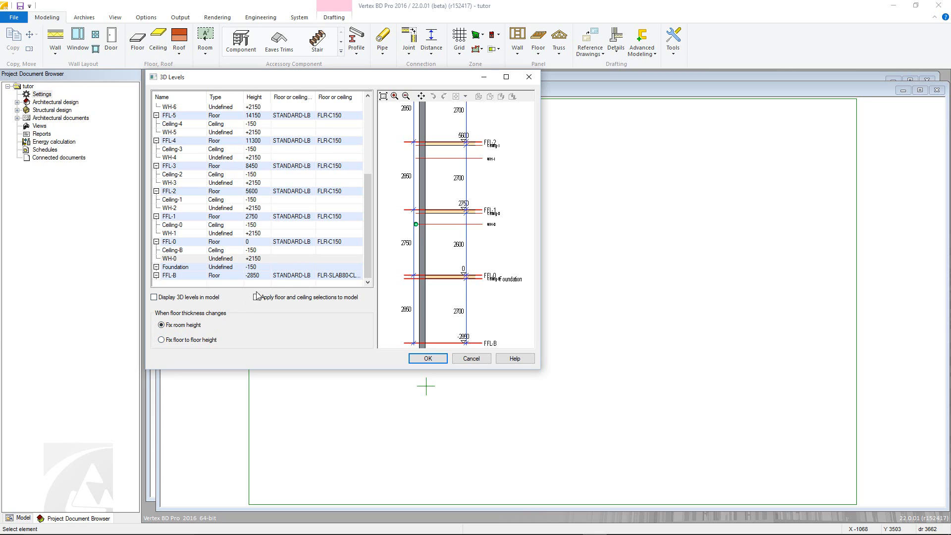
- Assign the Steel framing C140 LGS, OSB + Gypsum below floor structure to level FFL-1 and accept the 3D levels
click(344, 217)
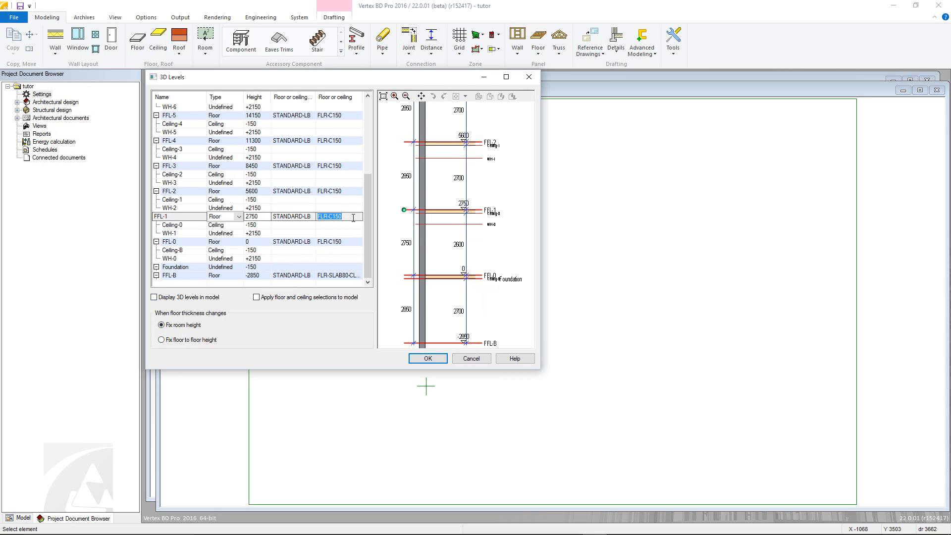
right_click(353, 218)
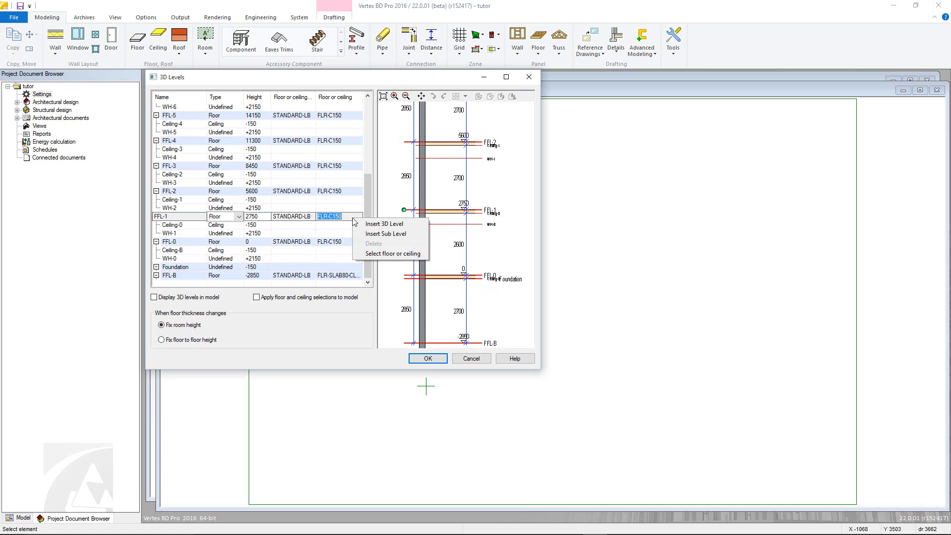
click(363, 253)
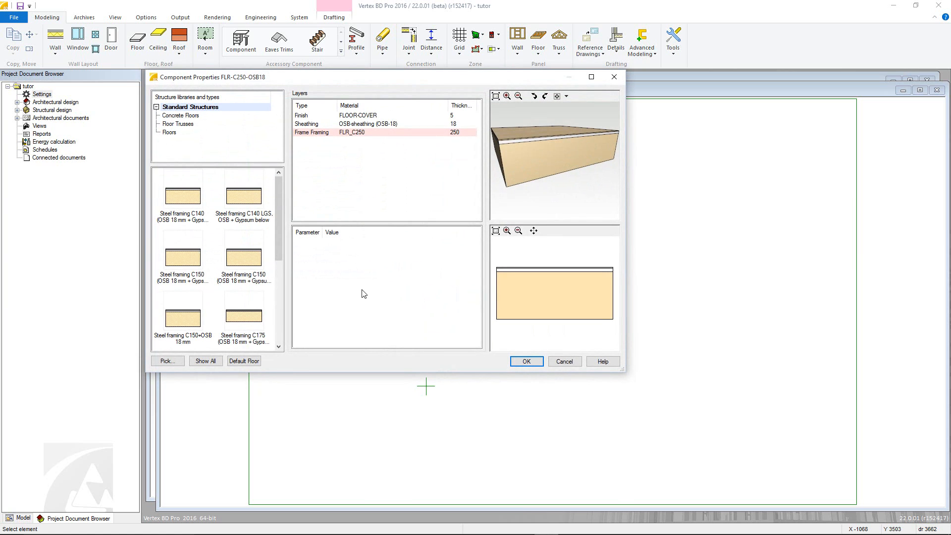
double_click(250, 200)
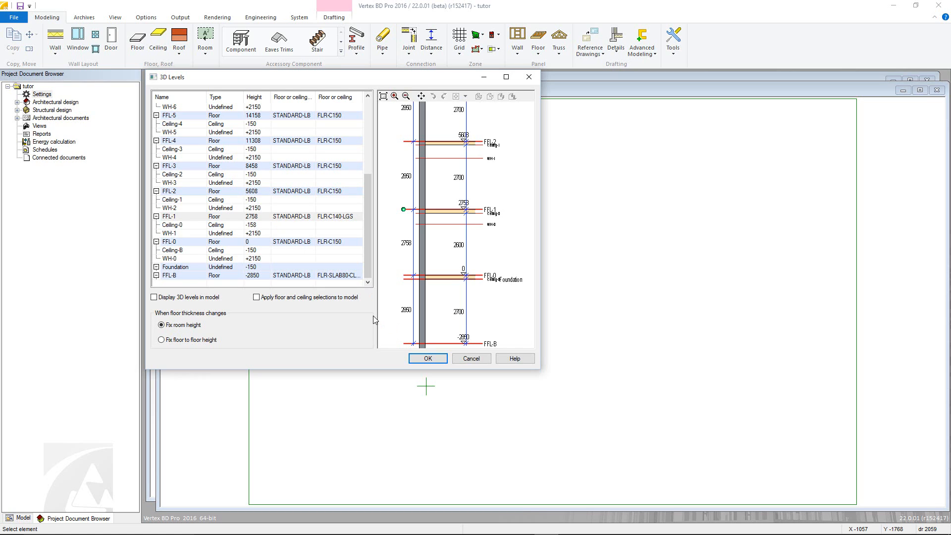
click(427, 359)
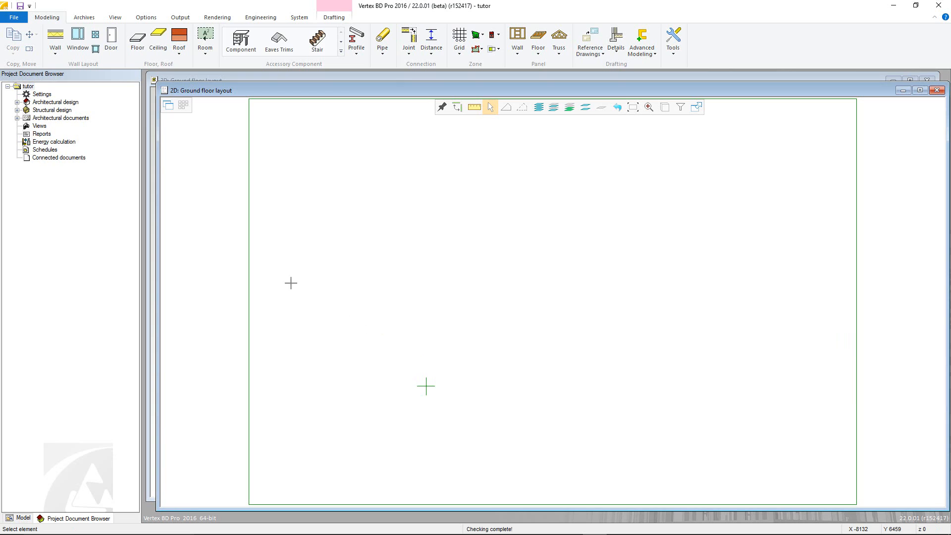
- Open the project parameters for editing and examine the height data of the 1st floor set
click(45, 96)
right_click(48, 97)
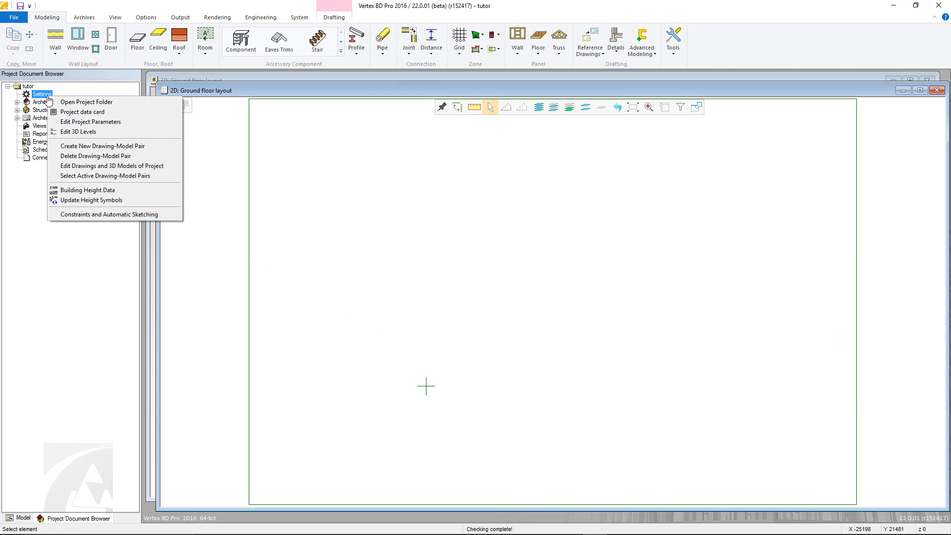
click(58, 123)
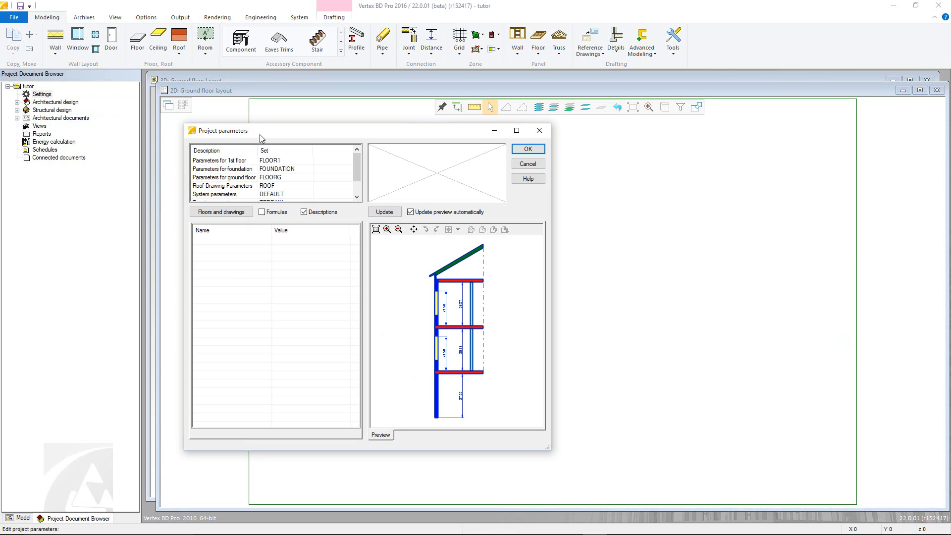
click(266, 162)
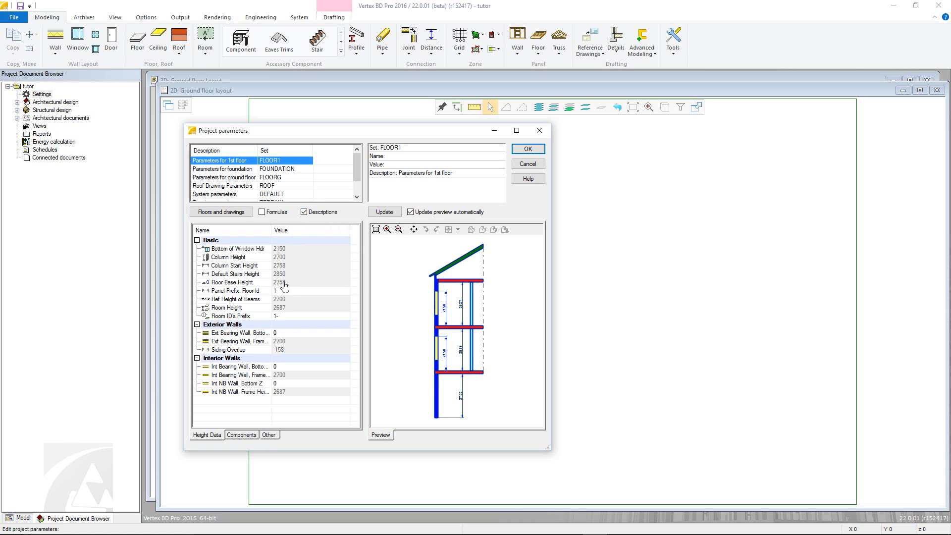
- In the wall framing parameters, set the exterior corner detail of exterior bearing walls to STUD2
scroll(289, 193, down, 1)
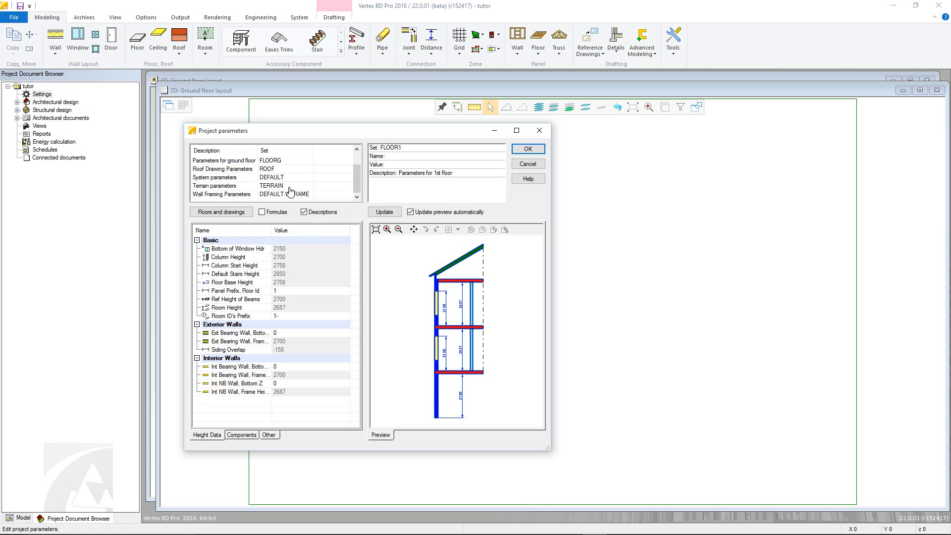
click(290, 196)
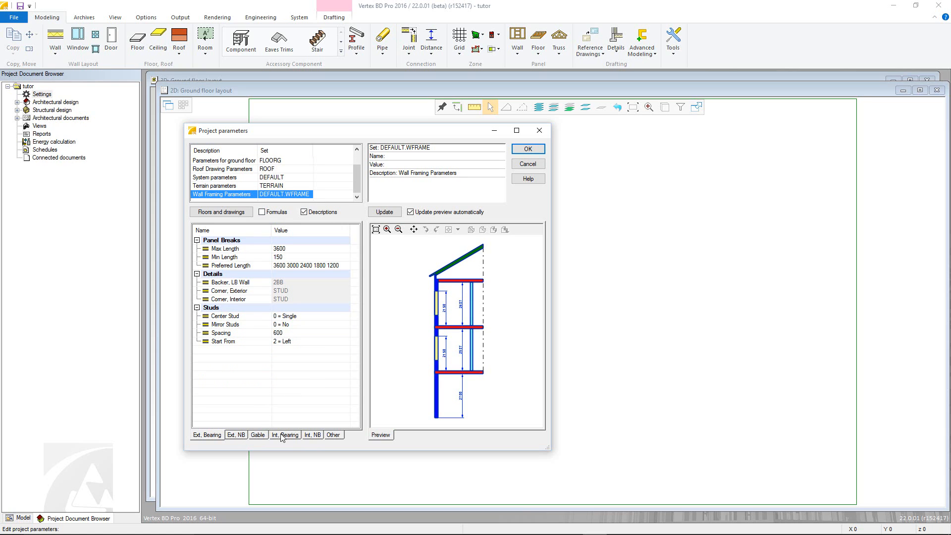
click(301, 292)
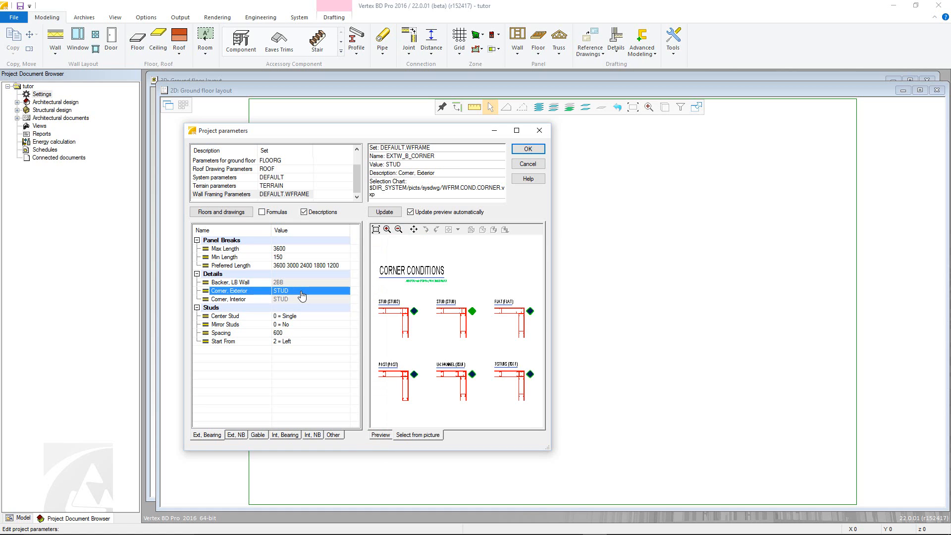
click(414, 312)
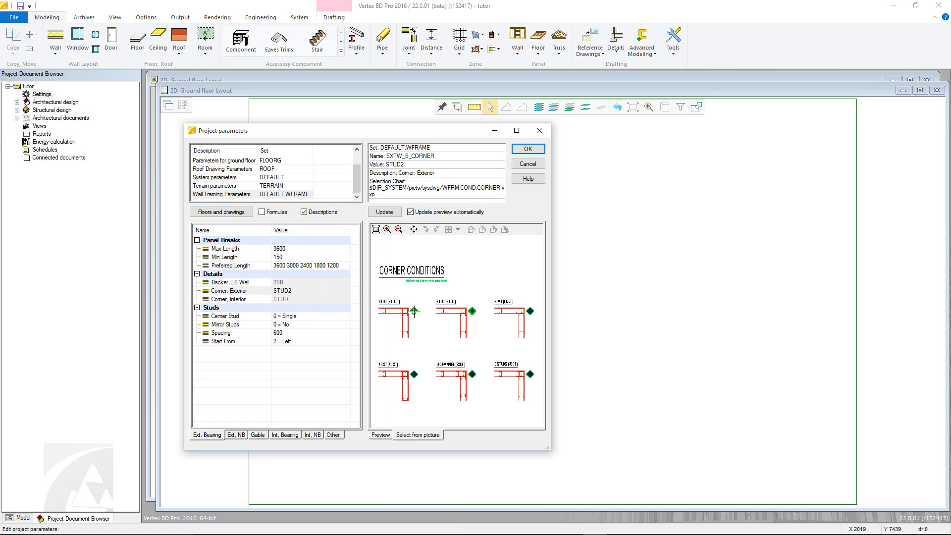
- Review the Center Stud, Mirror Studs and Start From options for exterior bearing walls, and accept the project parameters
click(320, 317)
click(320, 316)
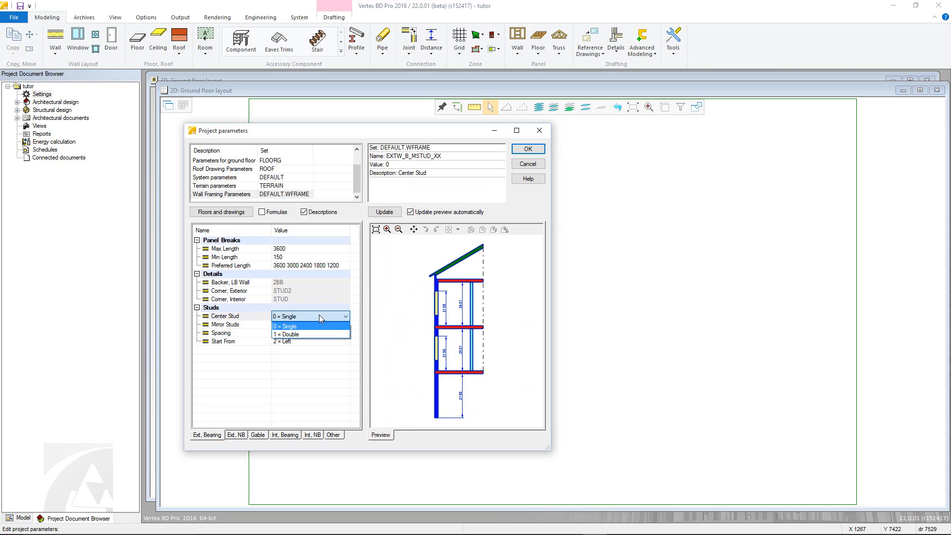
click(319, 316)
click(319, 326)
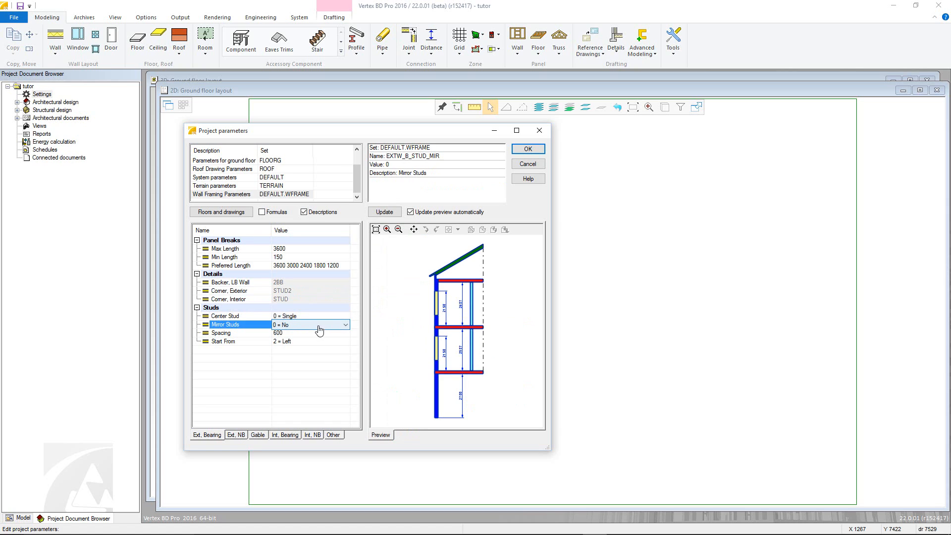
click(319, 325)
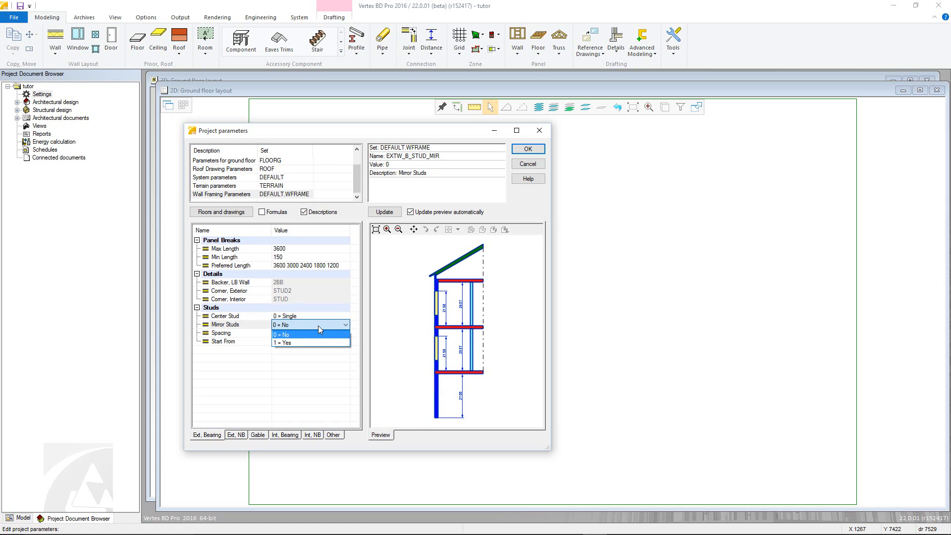
click(318, 325)
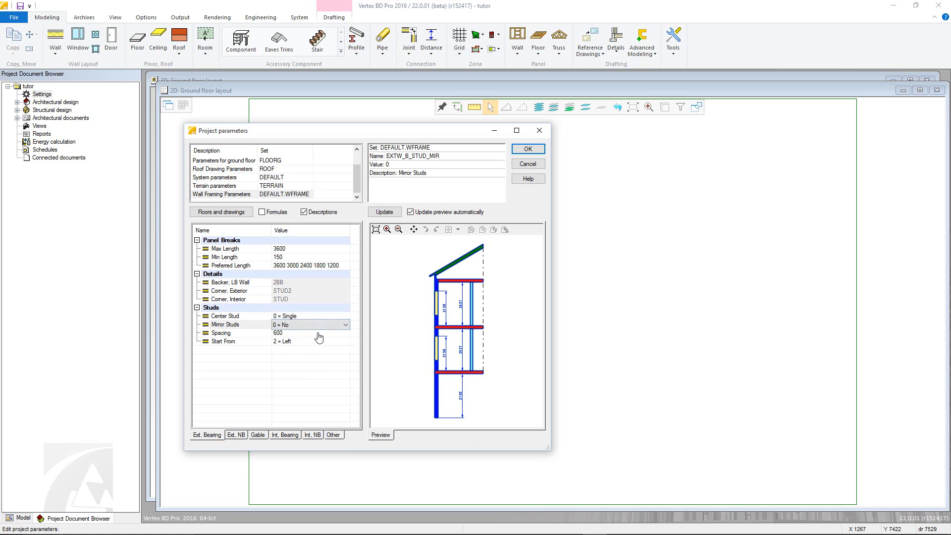
click(318, 342)
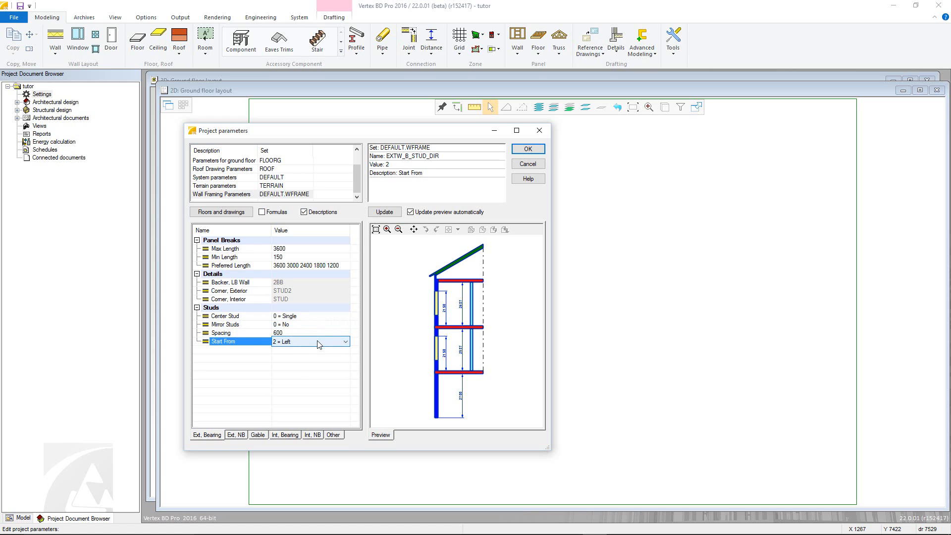
click(318, 342)
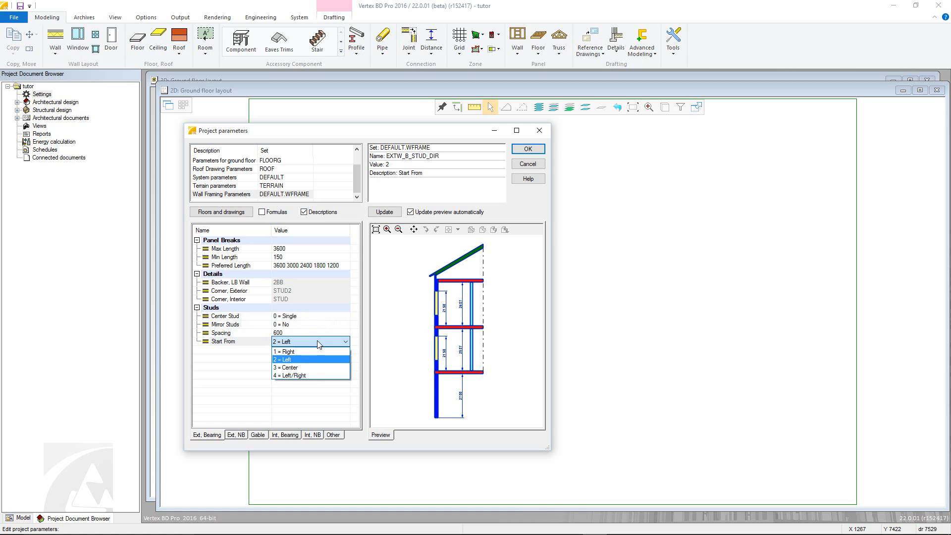
click(319, 342)
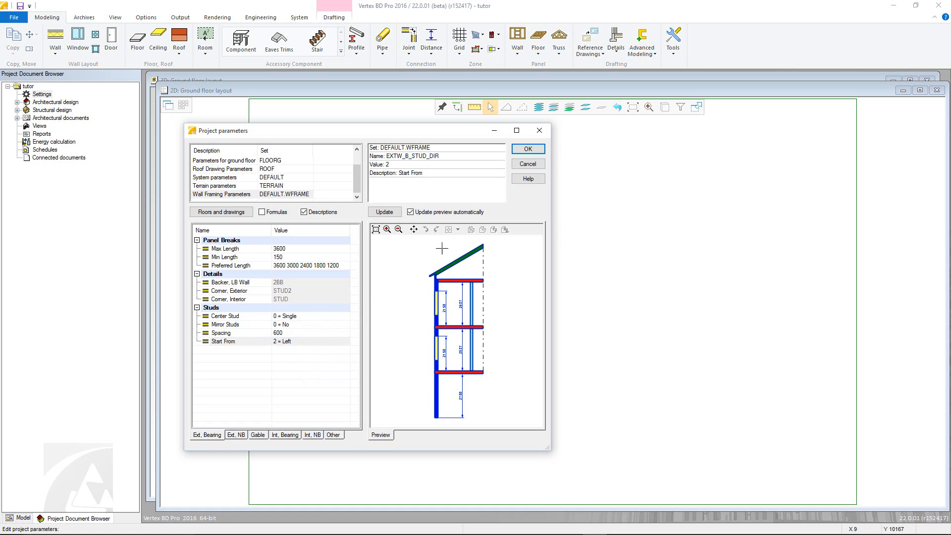
click(529, 150)
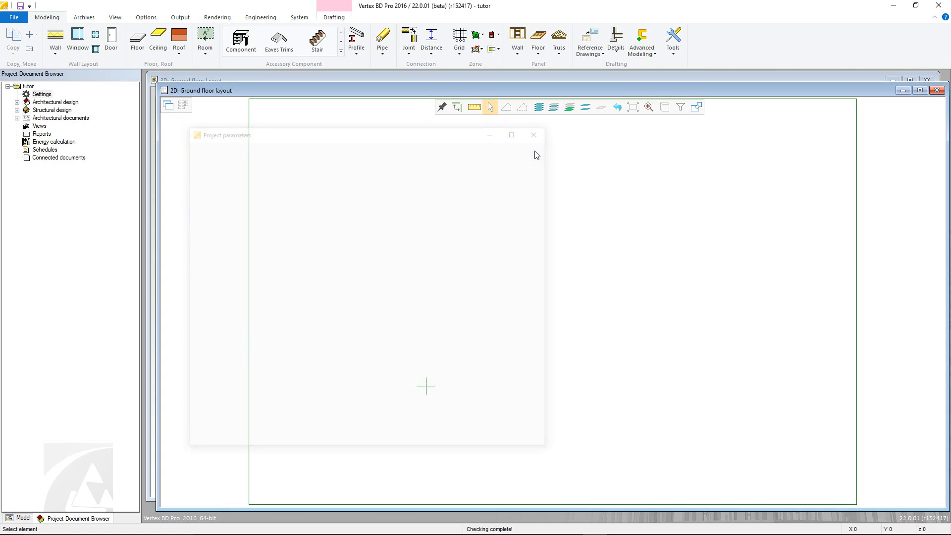